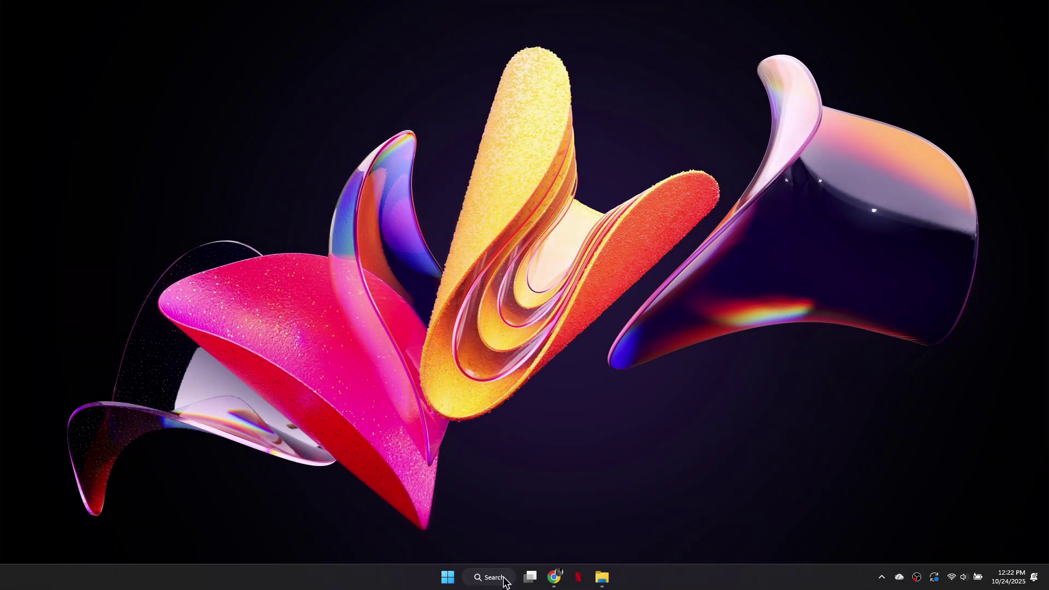
Open Windows search to look up the Command Prompt app (cmd).
click(493, 577)
text(cmd)
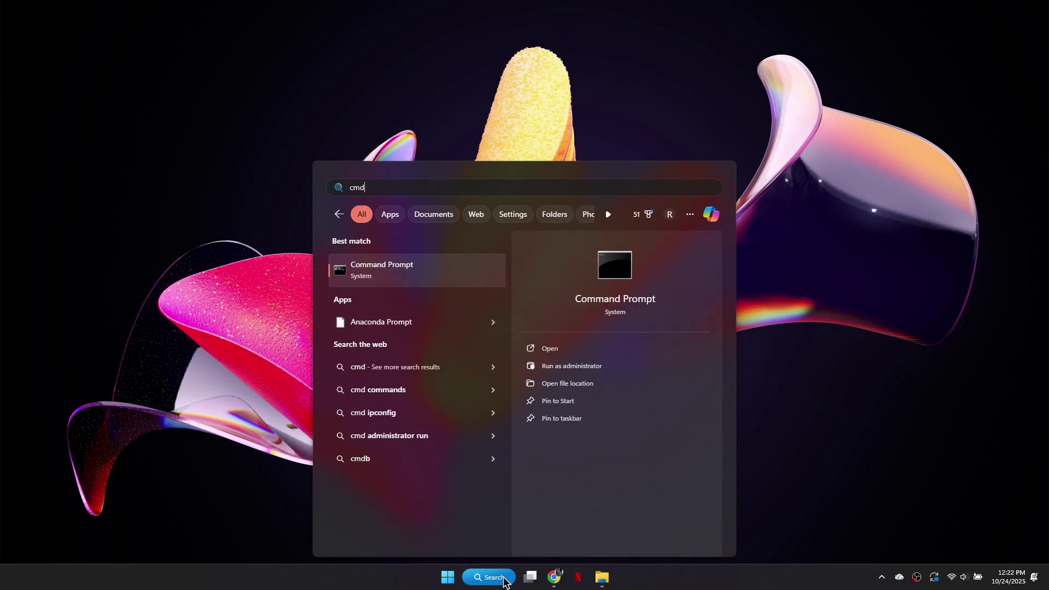
Run Command Prompt as administrator and execute ipconfig /flushdns.
click(599, 367)
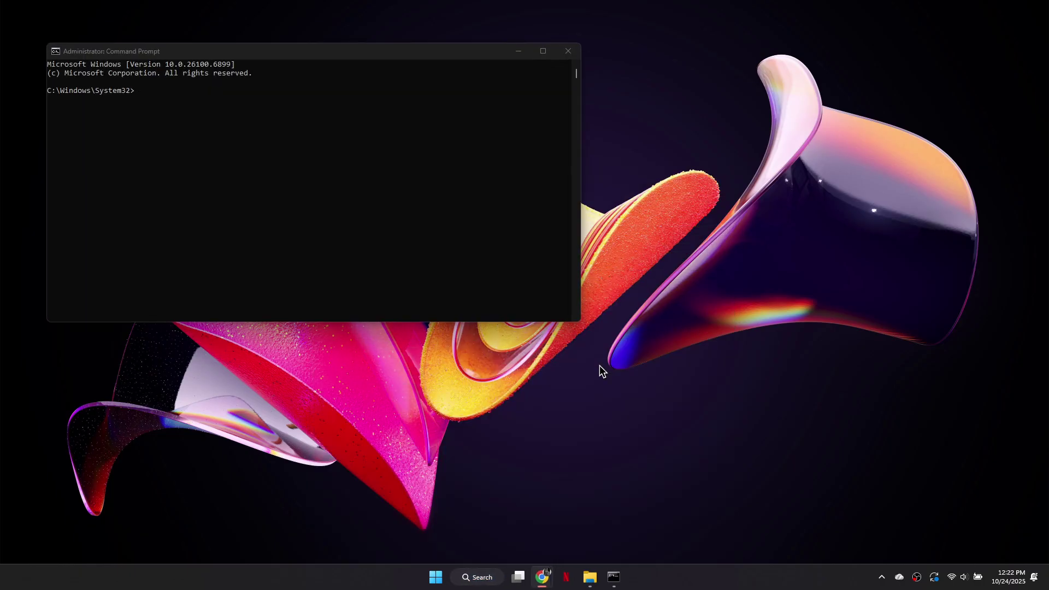
text(ipconfig)
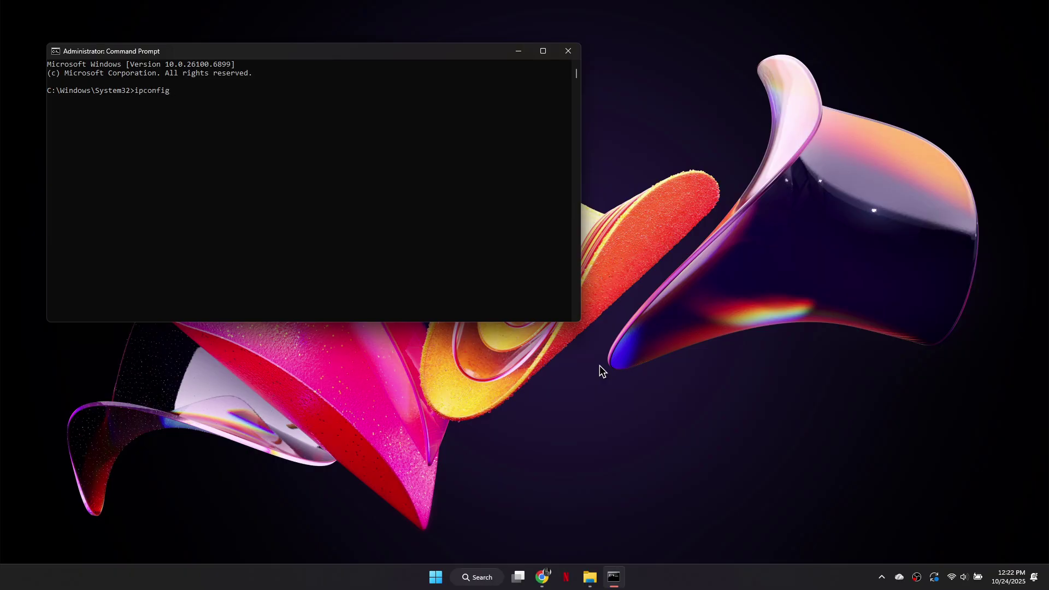
text( /flushdns)
key(Return)
Close Command Prompt, restart the PC, and return to Chrome's 'ea status page' results.
click(573, 52)
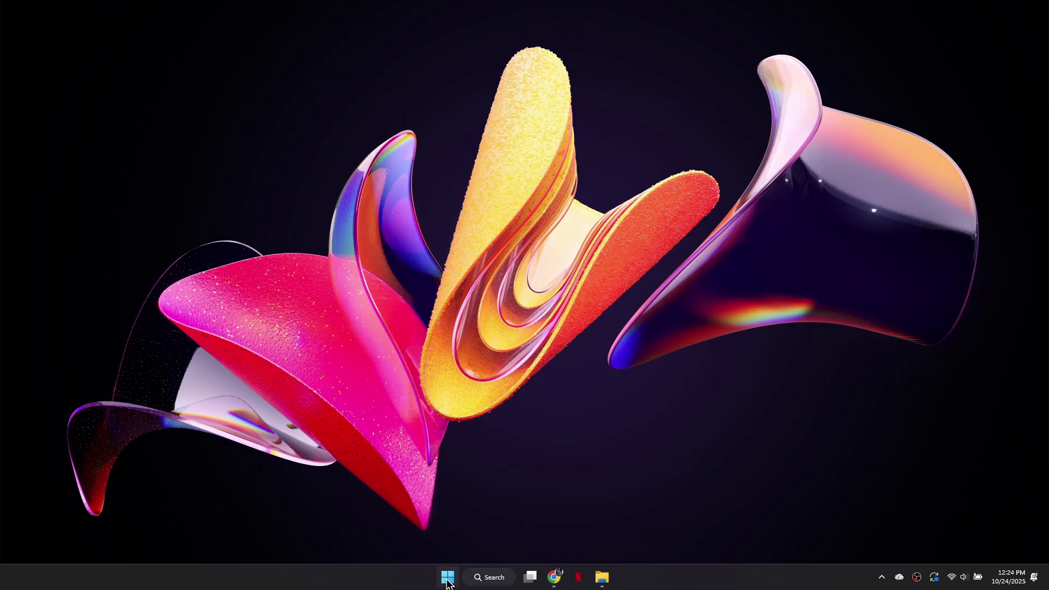
click(448, 577)
click(601, 539)
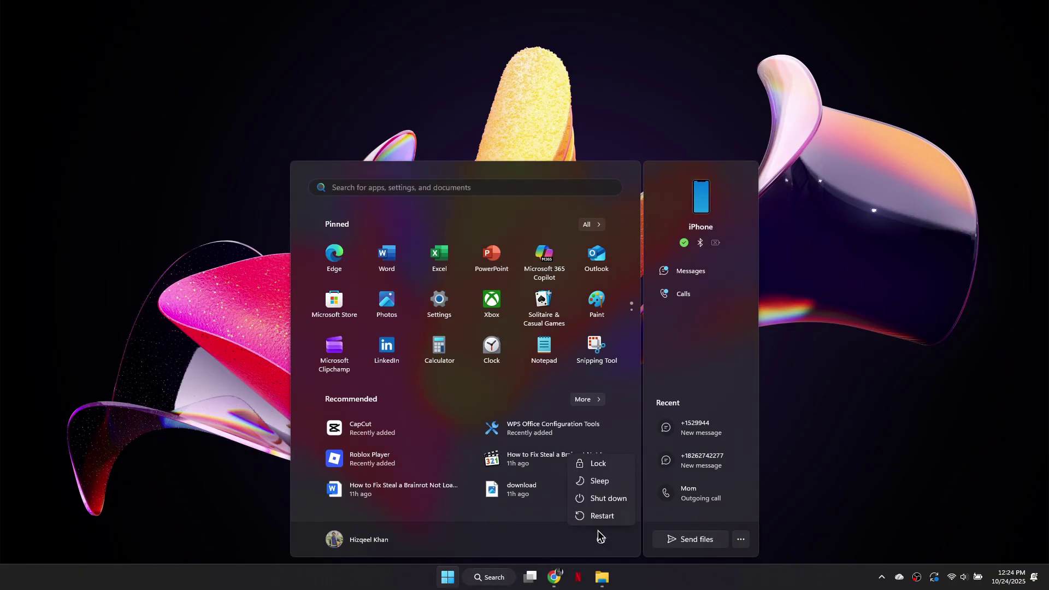
click(868, 378)
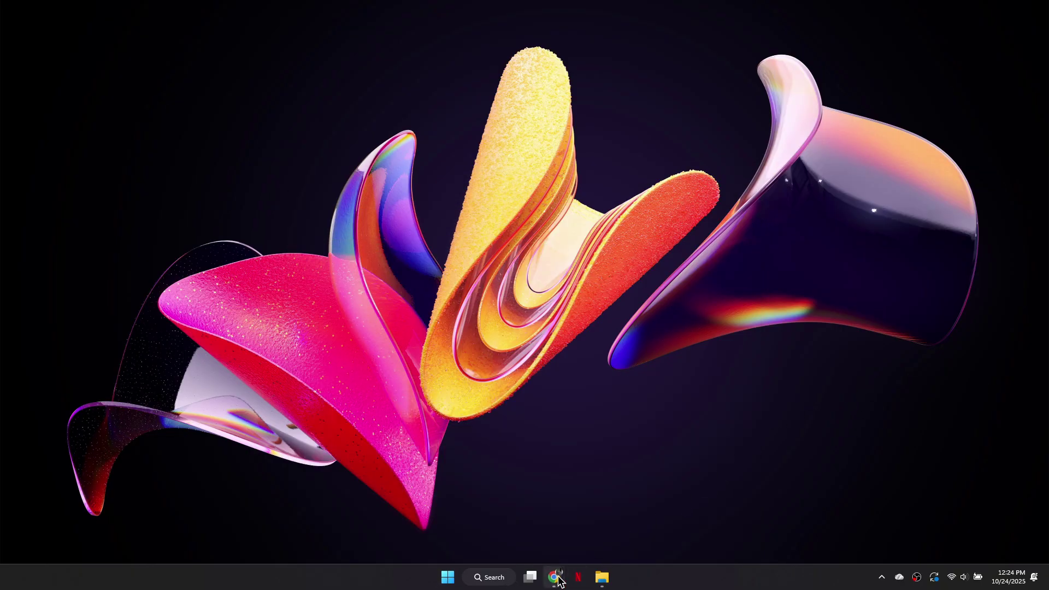
mouse_move(555, 577)
click(589, 528)
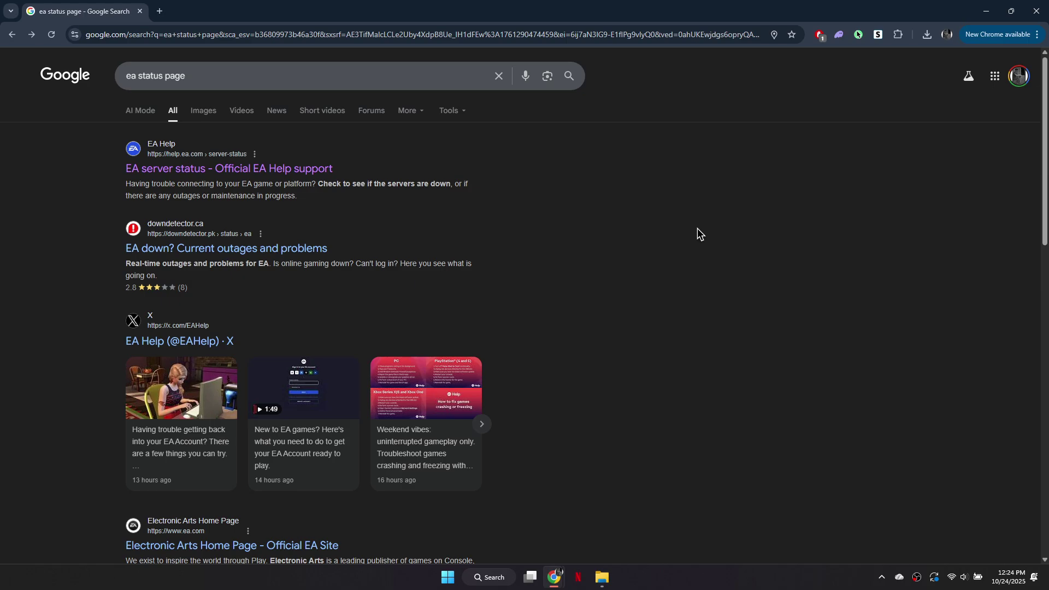
Open the EA Help server status page and confirm Battlefield 6 shows Online.
click(283, 162)
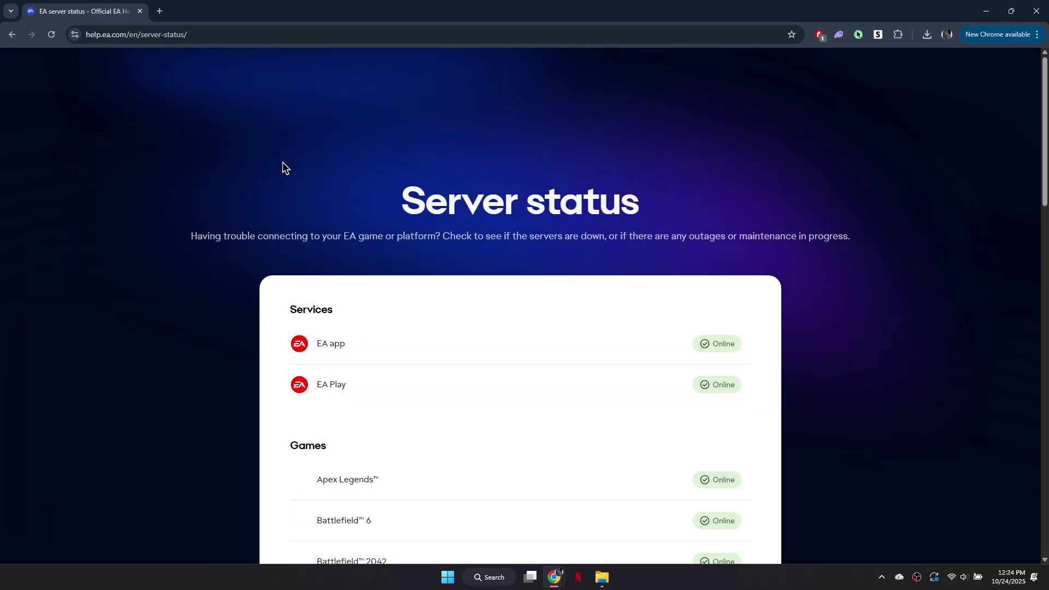
scroll(721, 296, down, 3)
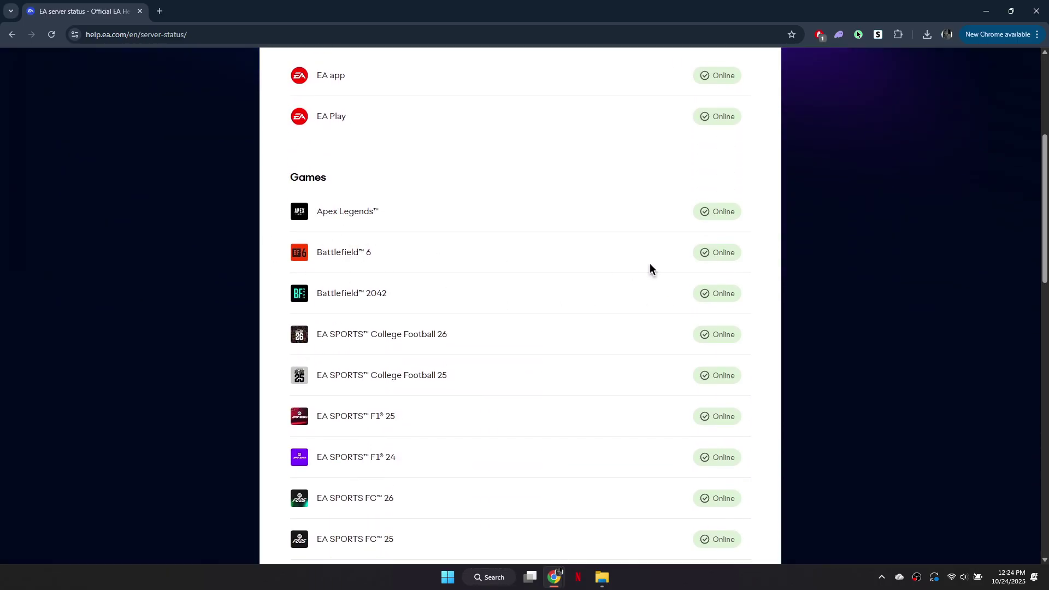
drag(710, 251, 804, 254)
click(683, 272)
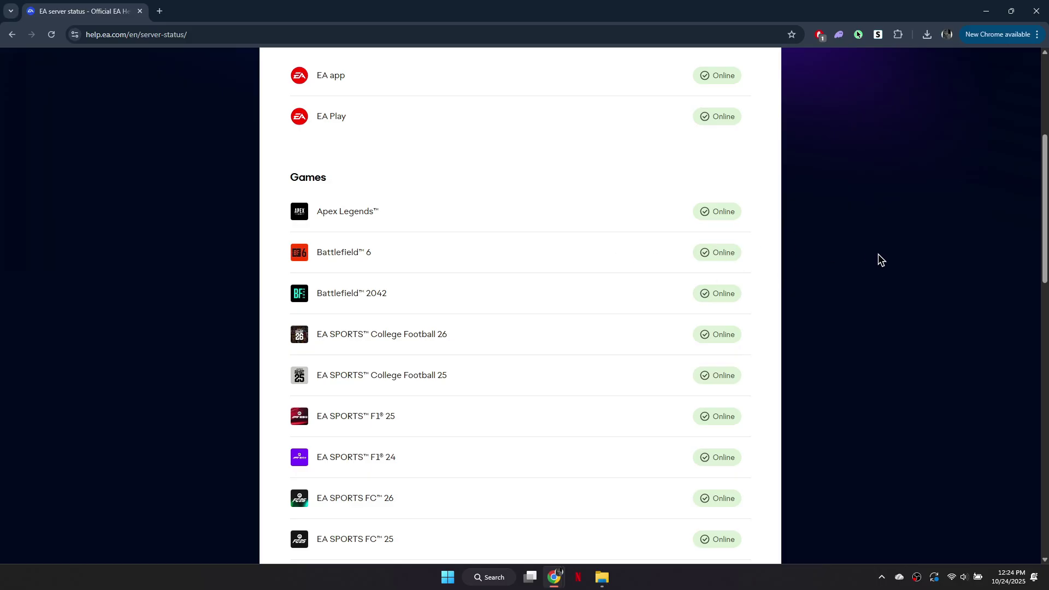